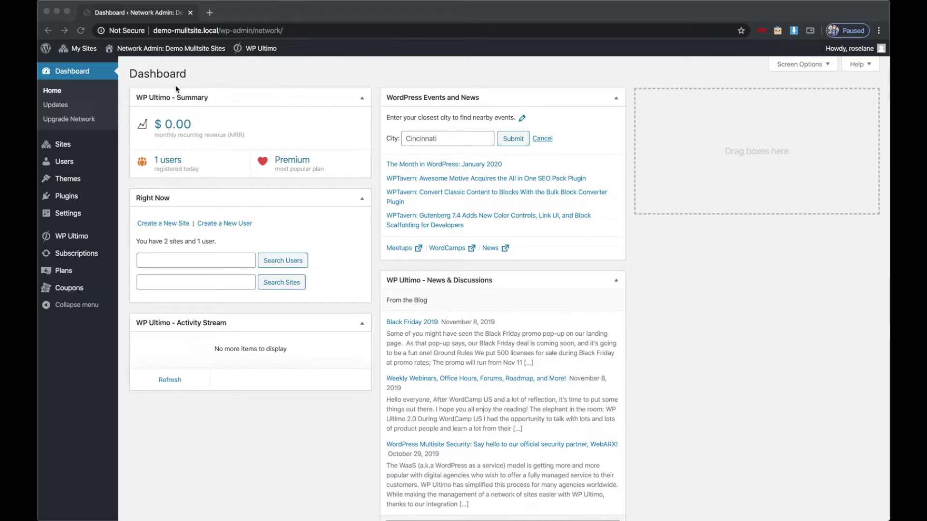
Upload waashero-ultimo-beaver-modules.zip through Network Admin Plugins > Add New and install it.
mouse_move(87, 49)
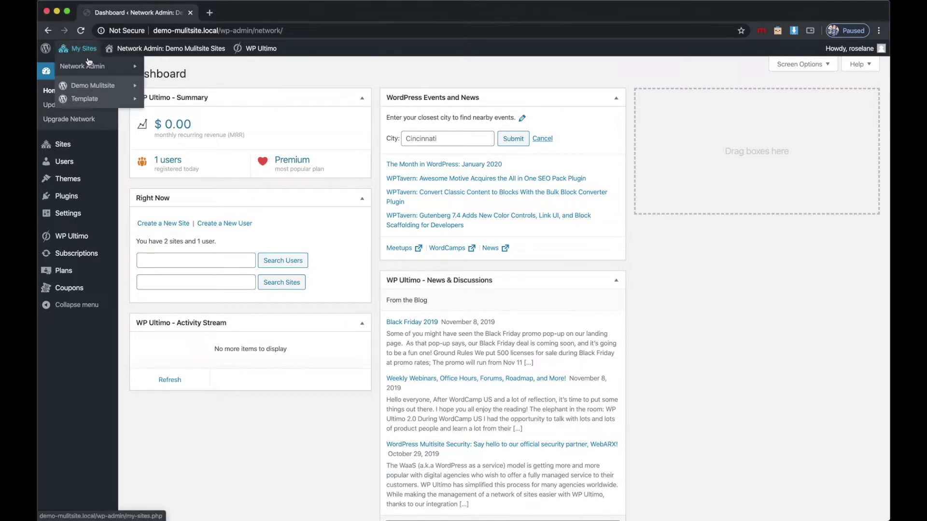
mouse_move(89, 66)
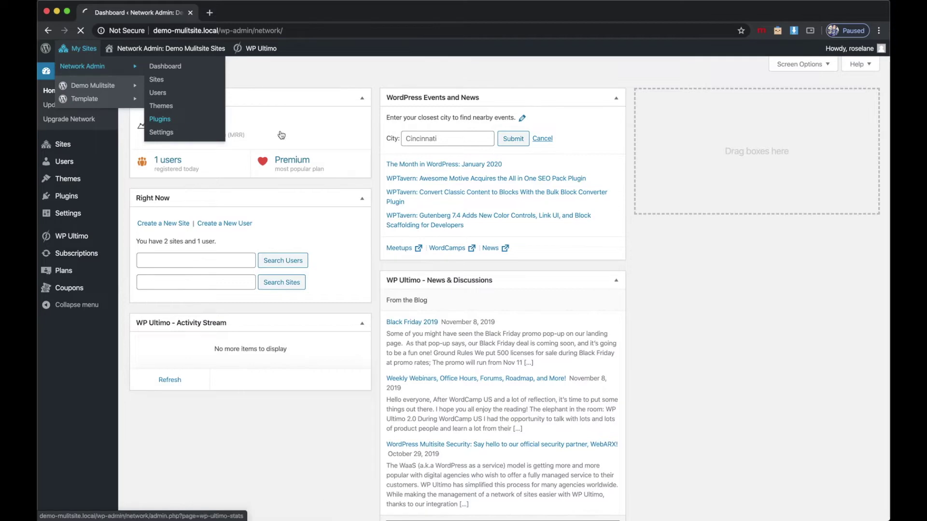
left_click(159, 118)
left_click(197, 73)
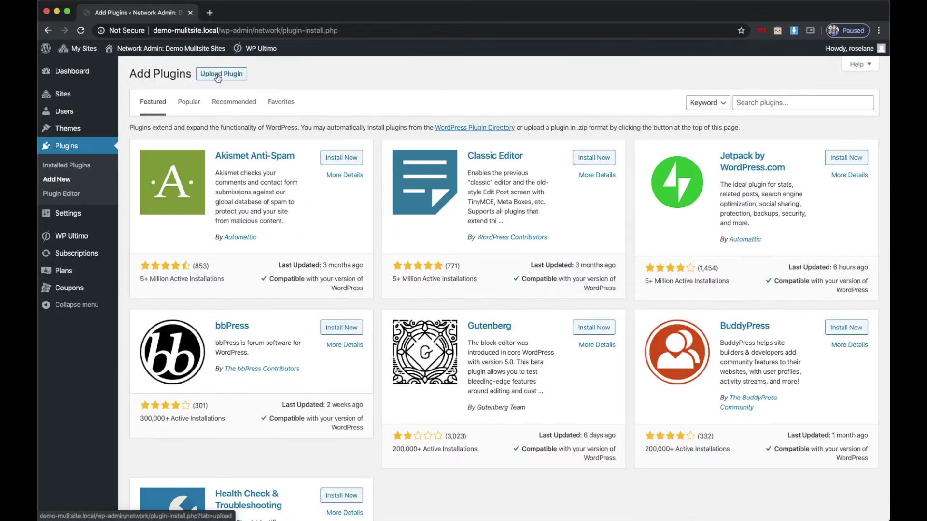
left_click(215, 76)
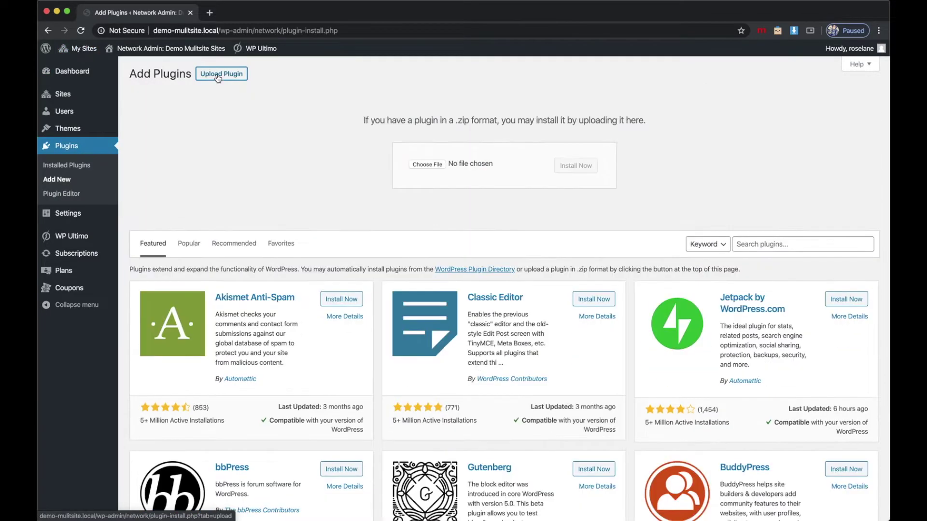
left_click(427, 165)
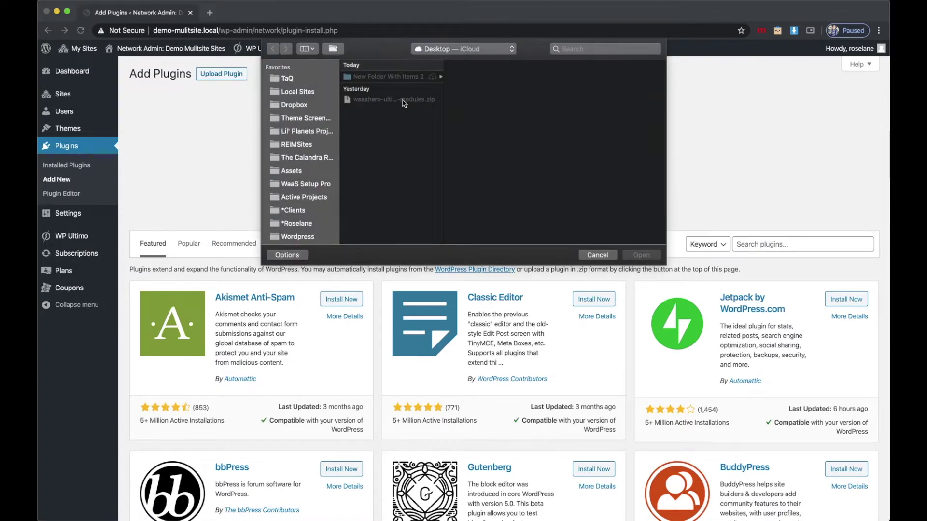
left_click(404, 100)
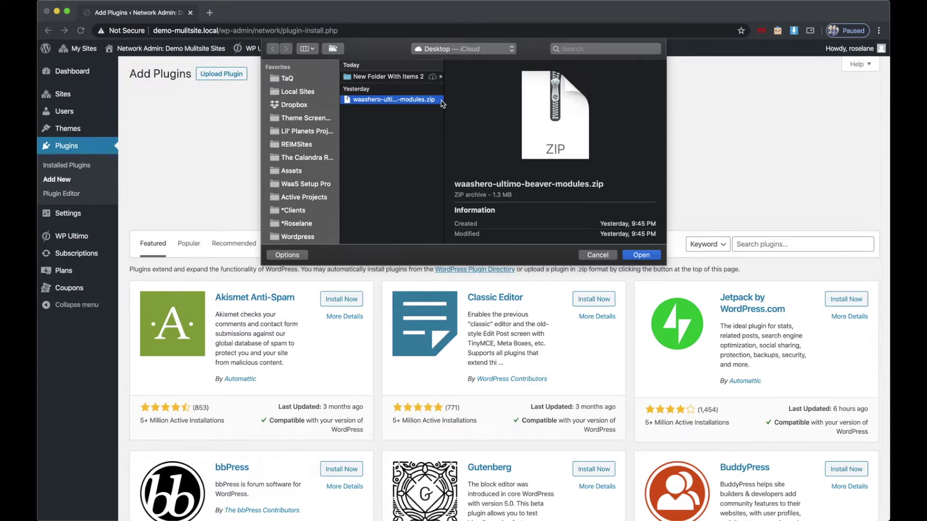
left_click(642, 256)
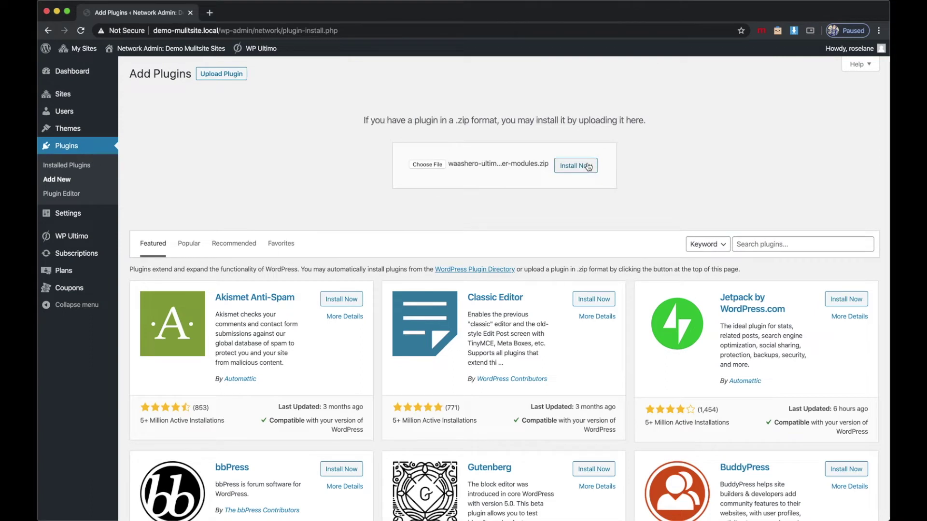
left_click(588, 167)
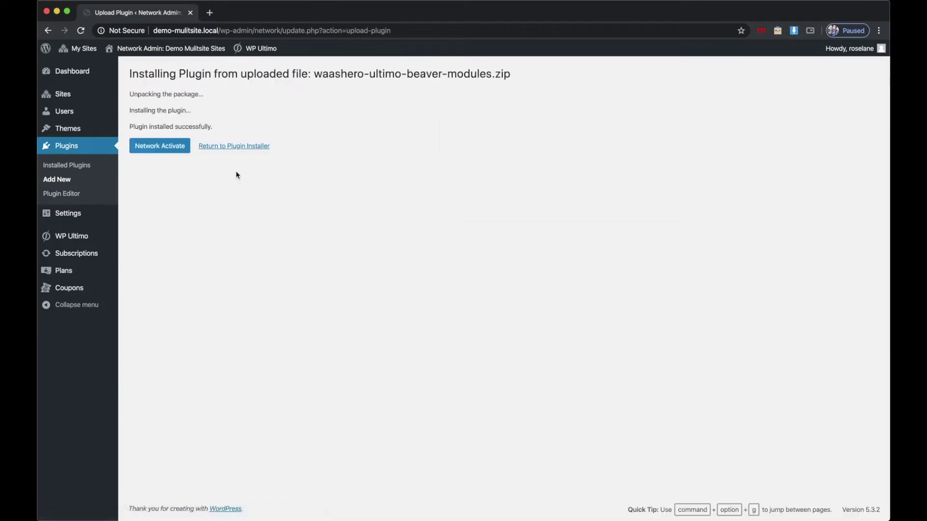
Network-activate WP Ultimo Widgets for Beaver Builder from the installation results.
left_click(166, 146)
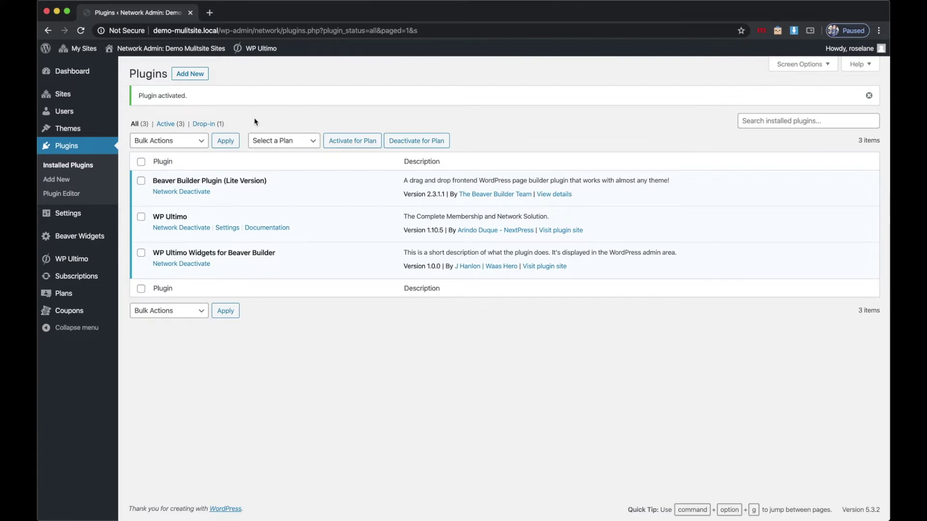
Go to the Template site's Pages and launch Beaver Builder on Sample Page.
mouse_move(80, 47)
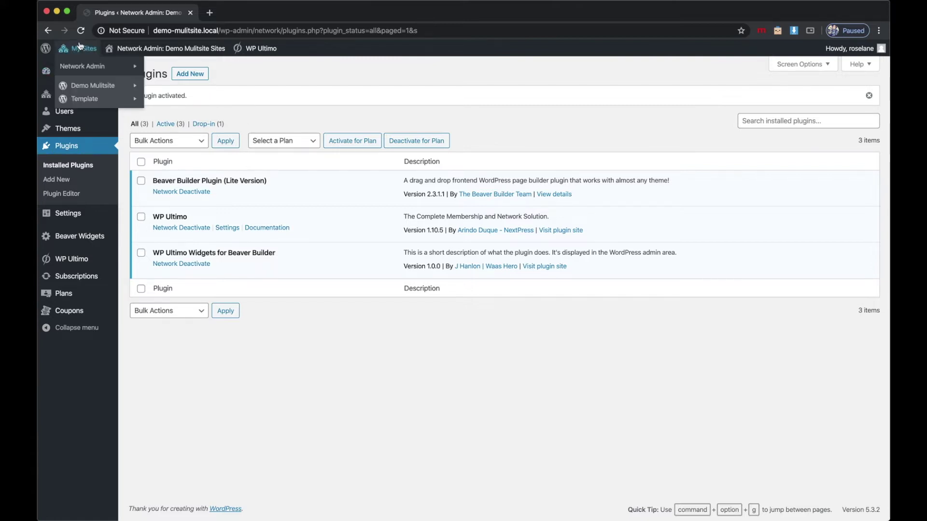
mouse_move(85, 87)
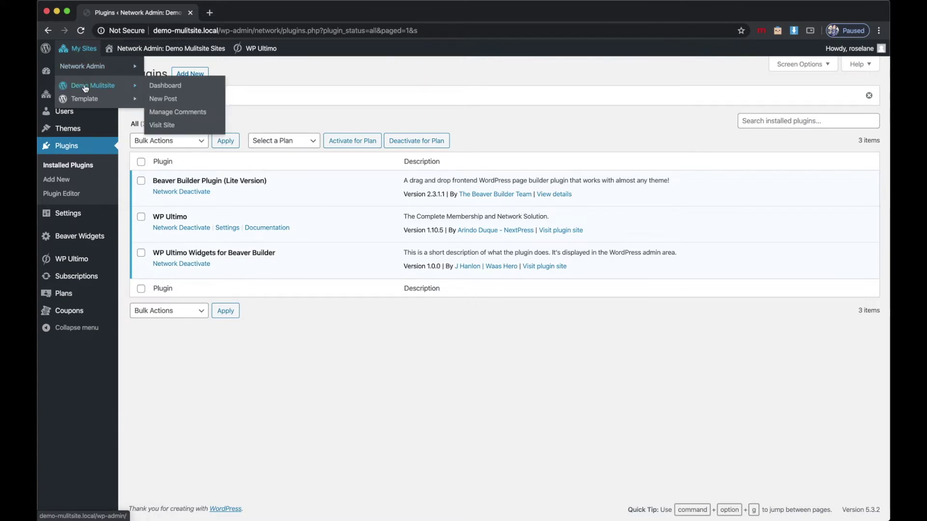
left_click(85, 99)
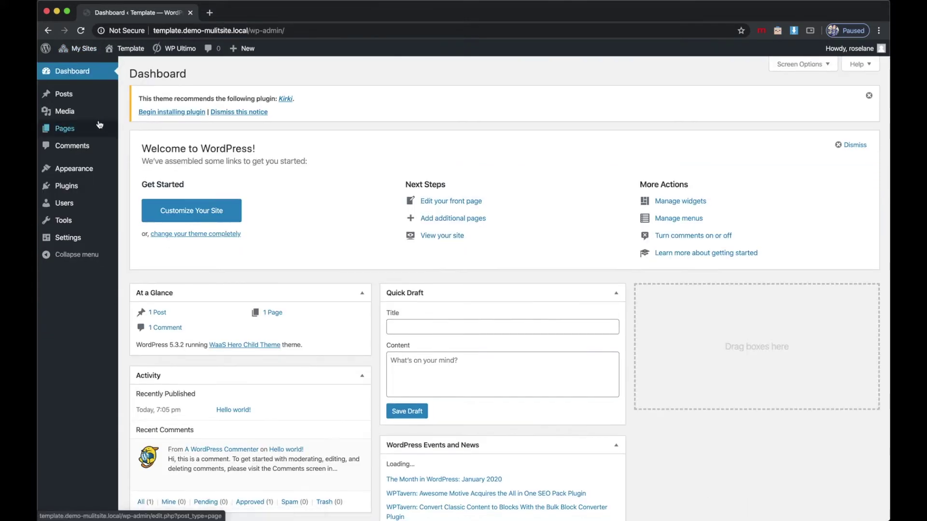
left_click(100, 126)
mouse_move(218, 203)
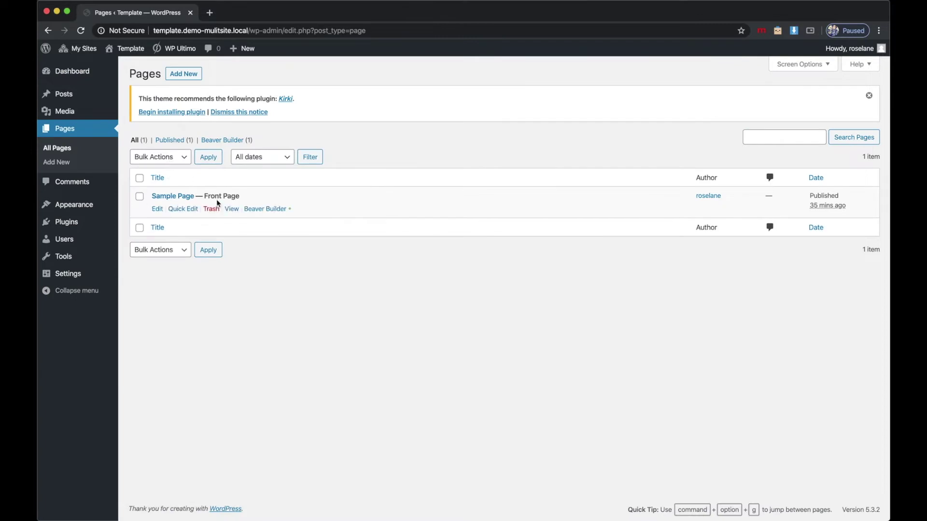
left_click(260, 212)
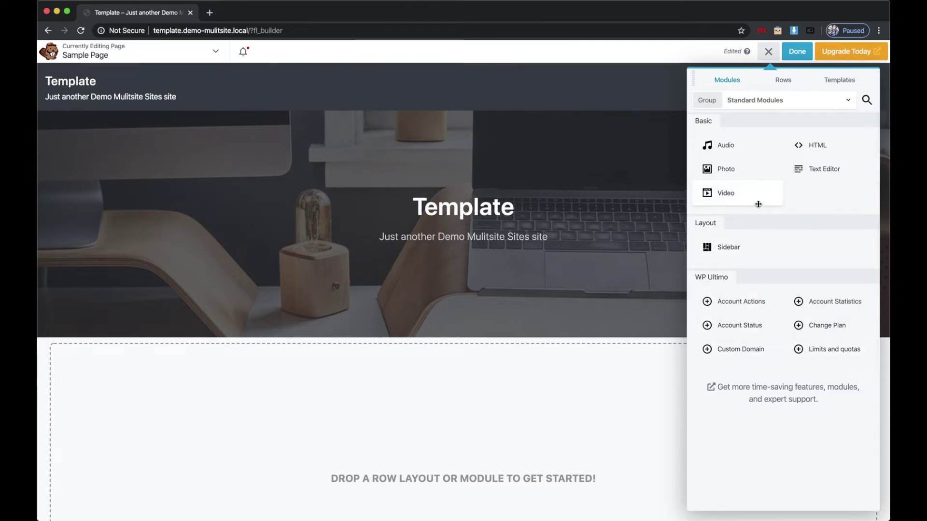
Add a 2 Columns row and put the Account Actions module in its left column.
left_click(784, 80)
left_click_drag(809, 122, 506, 410)
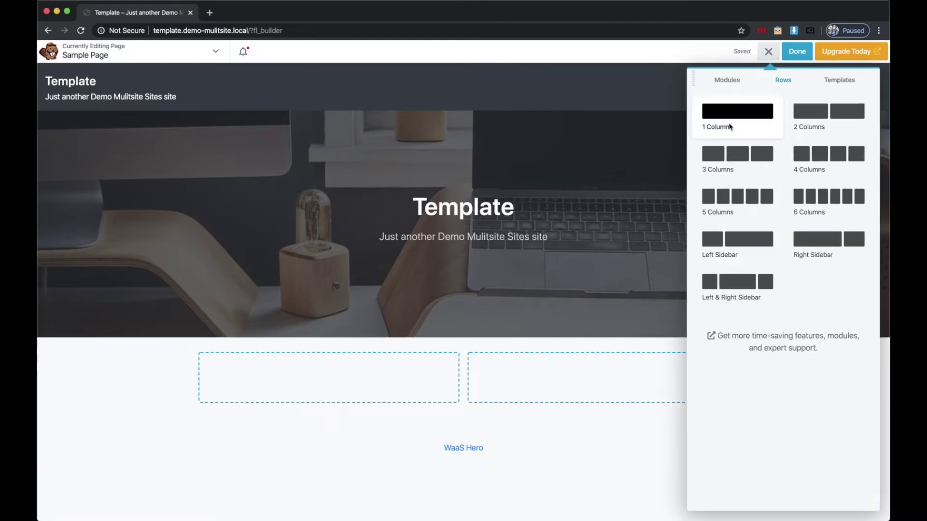
left_click(735, 86)
left_click_drag(750, 292, 391, 398)
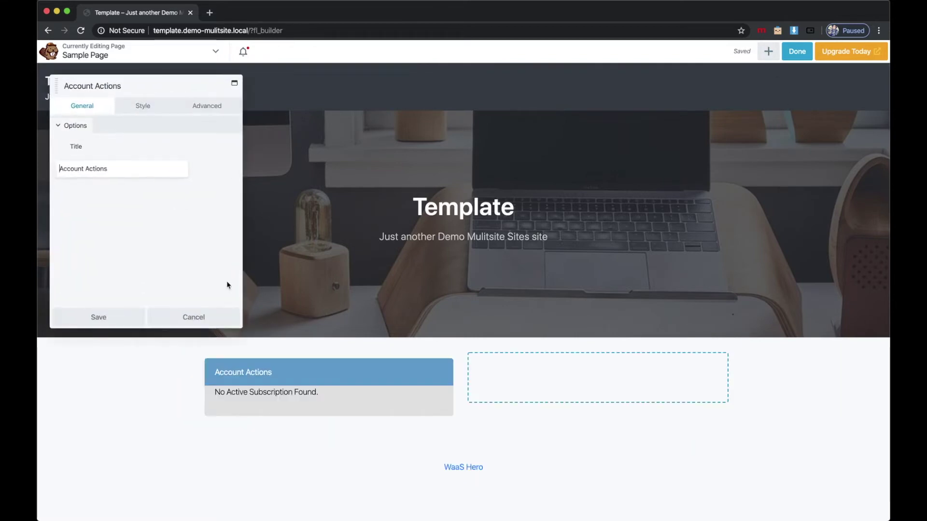
left_click(77, 320)
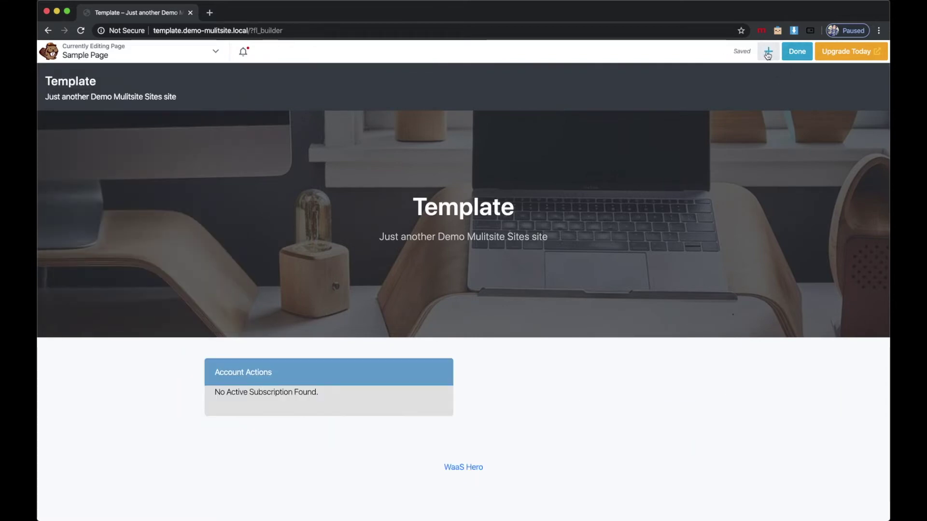
Put the Account Statistics module in the right column and keep its settings.
left_click(768, 51)
left_click_drag(823, 298, 614, 399)
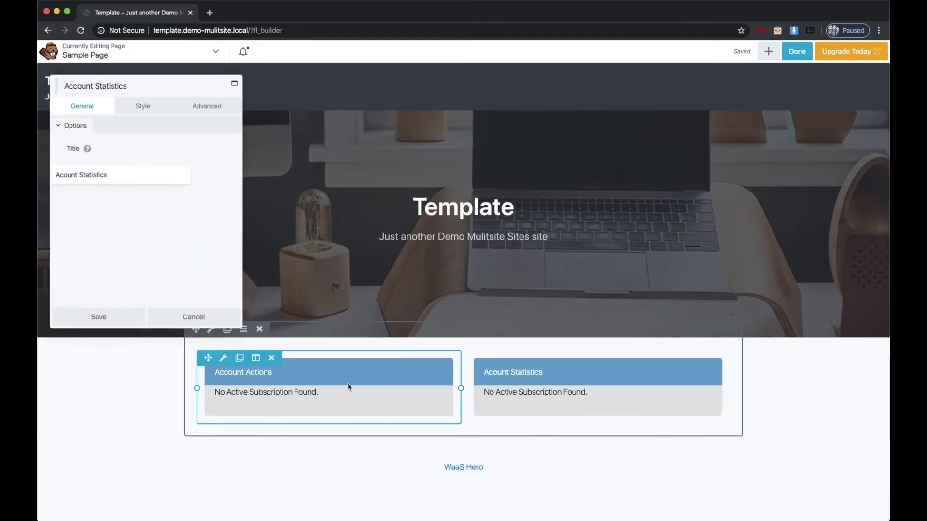
left_click(115, 320)
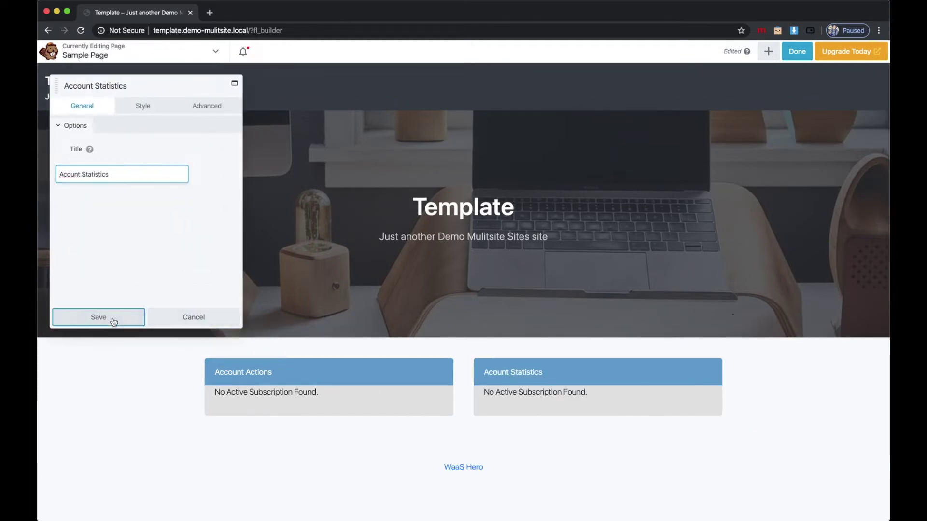
left_click(768, 51)
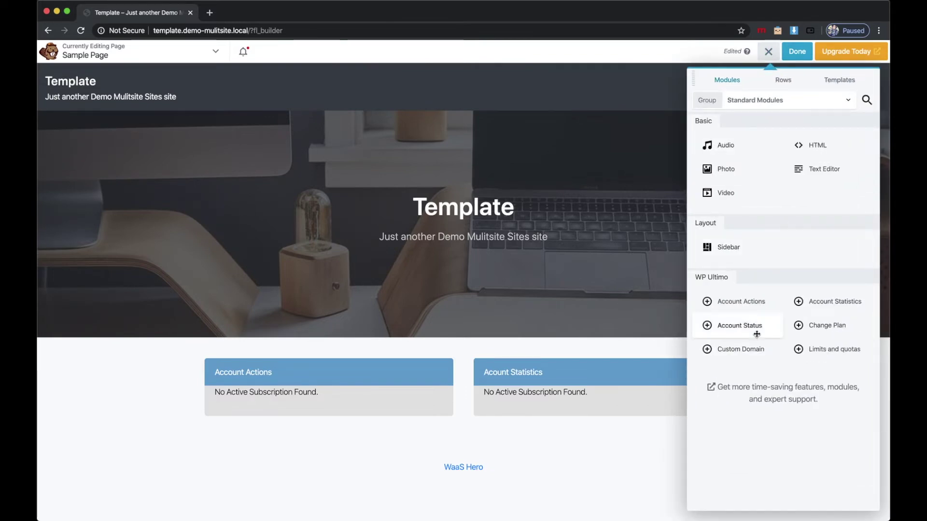
Place Account Status below Account Actions and Change Plan below Account Statistics, then finish editing.
left_click_drag(753, 324, 398, 443)
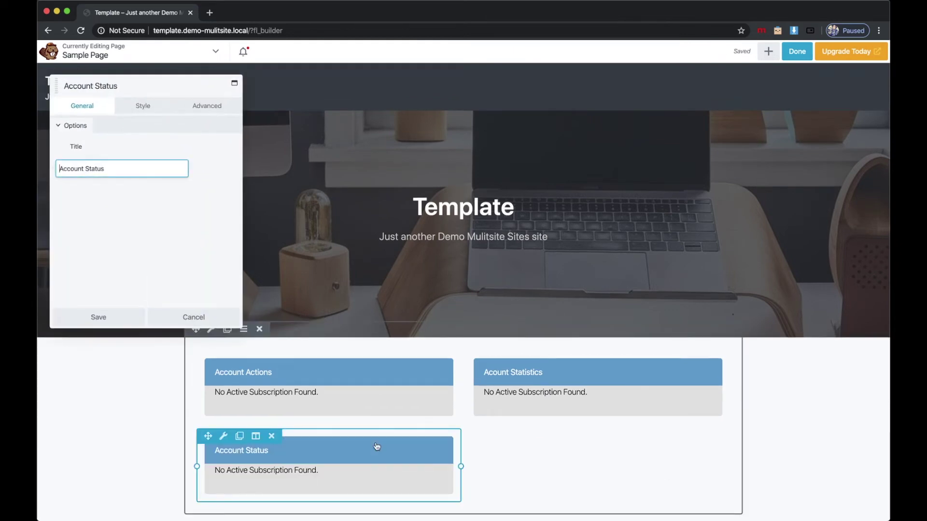
left_click(100, 318)
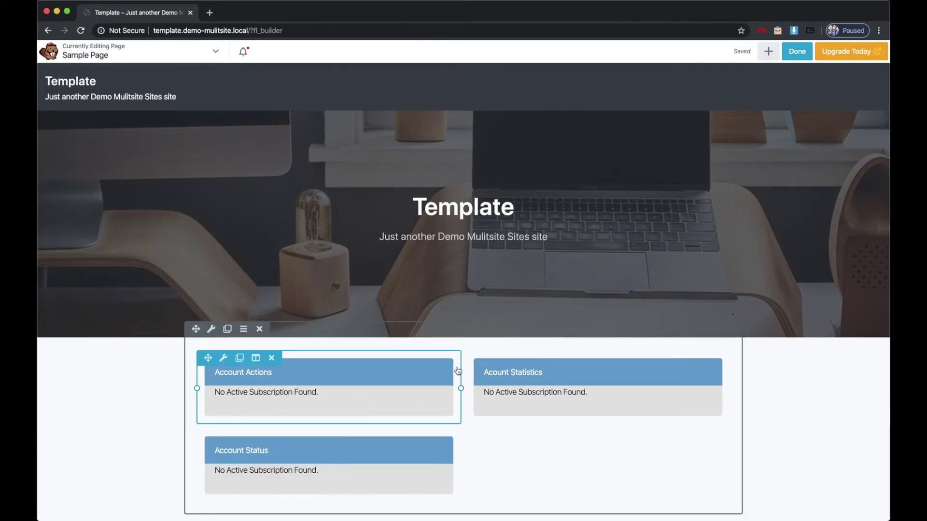
left_click(770, 54)
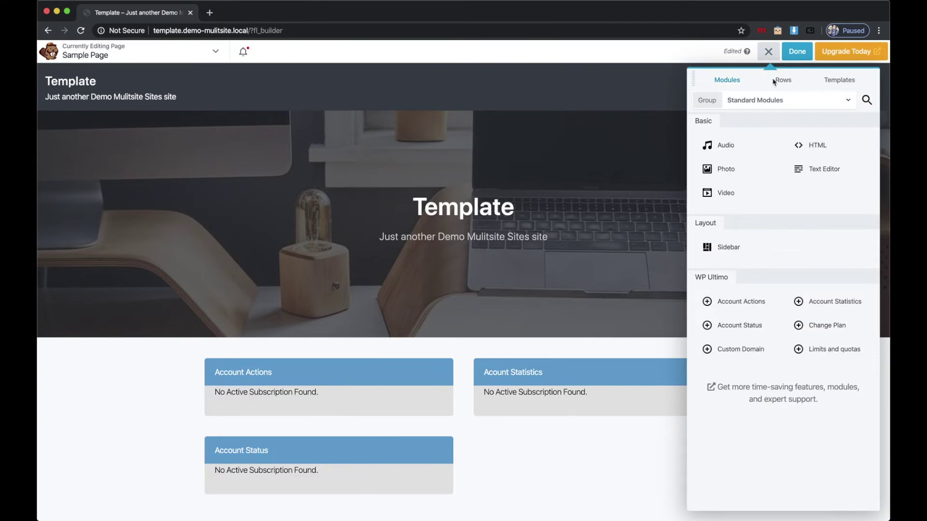
left_click_drag(837, 325, 599, 452)
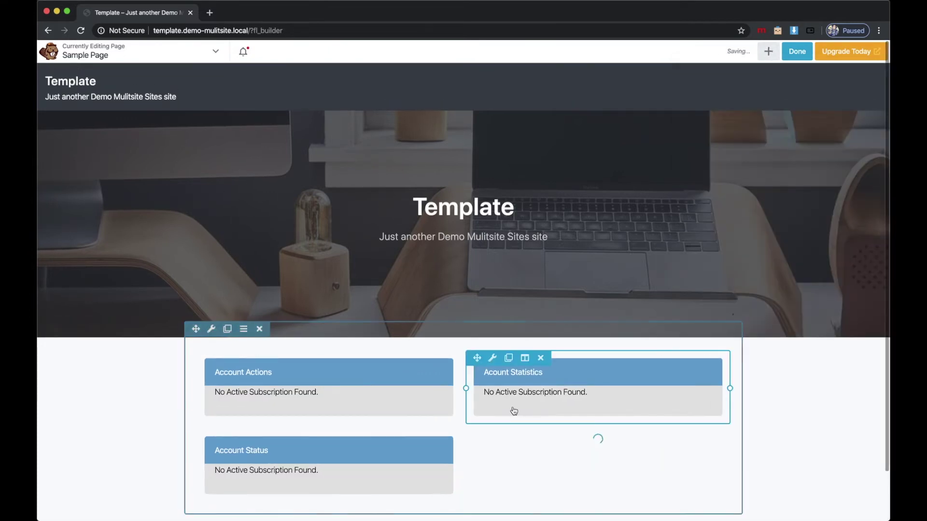
left_click(109, 319)
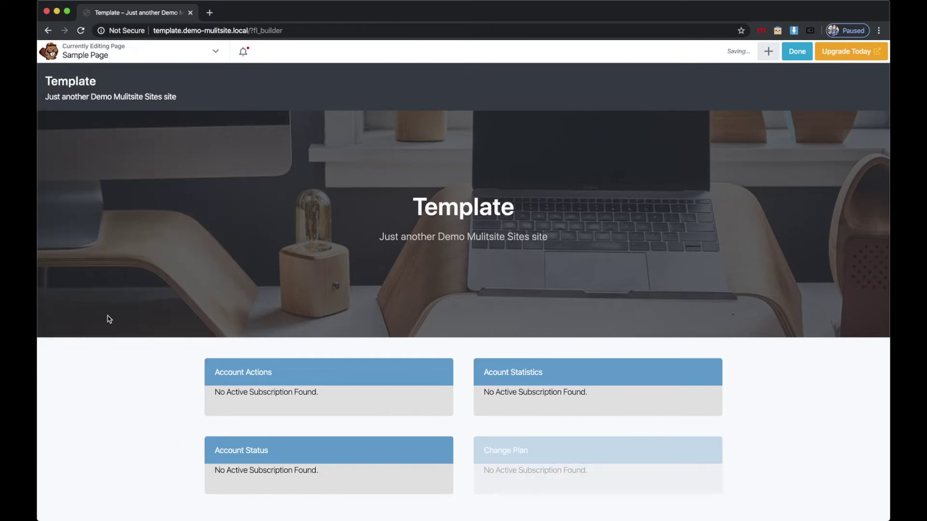
scroll(318, 264, "down", 2)
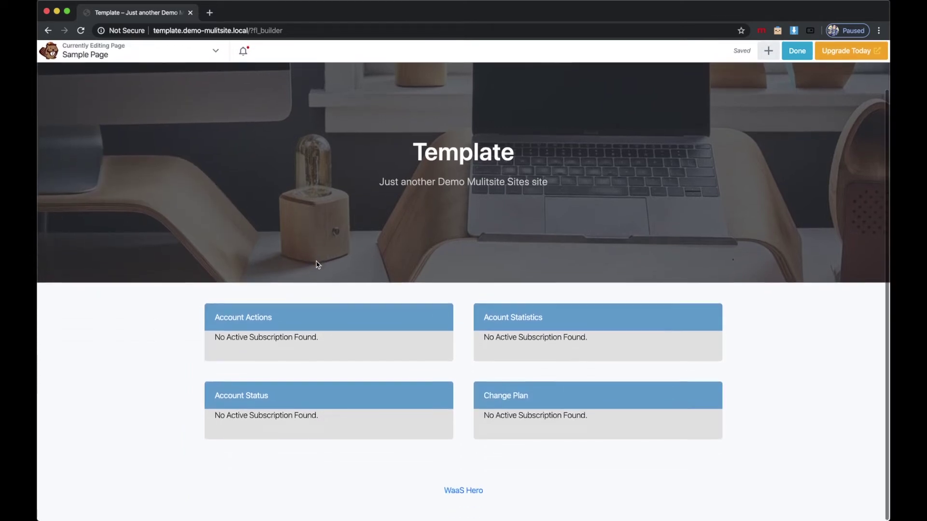
mouse_move(449, 368)
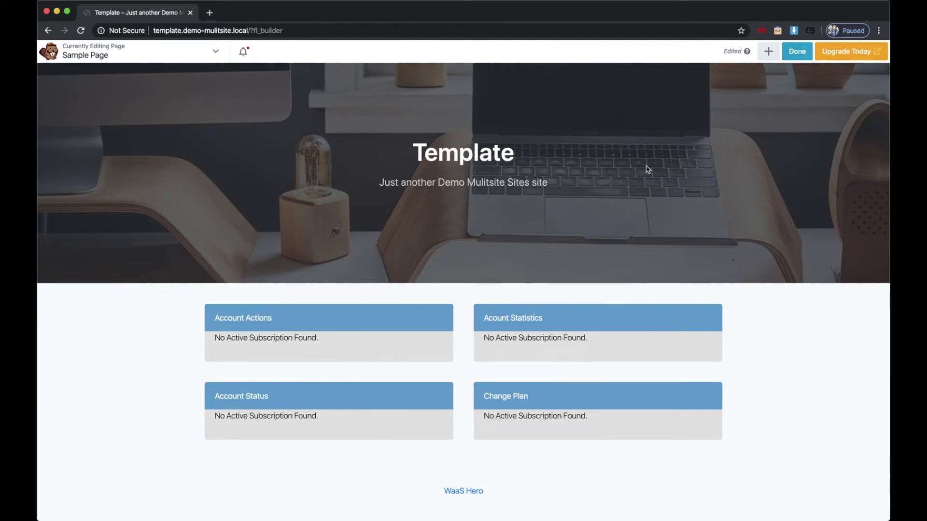
left_click(801, 54)
Publish the template page changes and log out of the admin account.
left_click(827, 54)
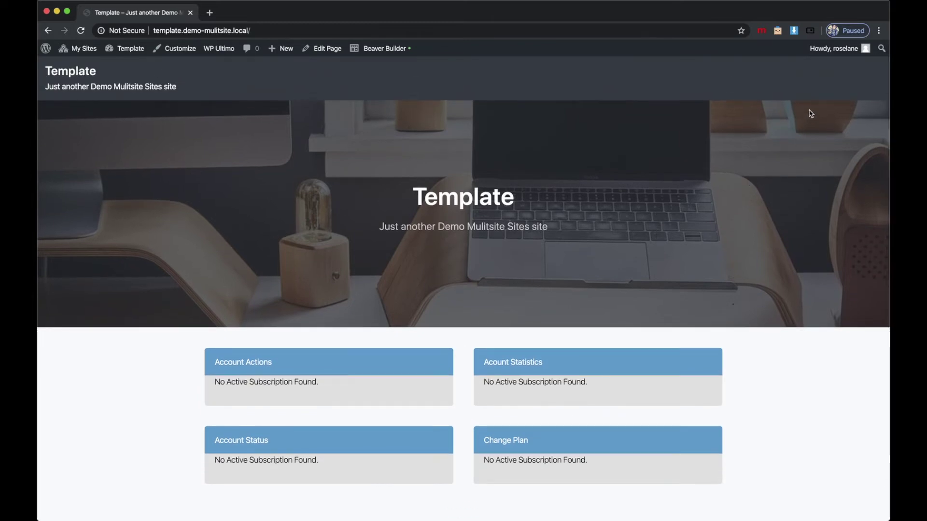
mouse_move(835, 50)
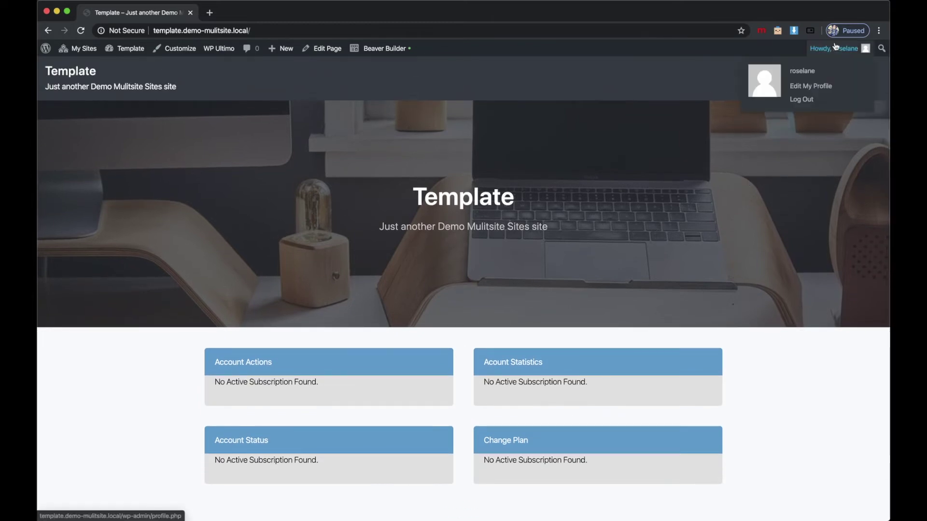
left_click(805, 99)
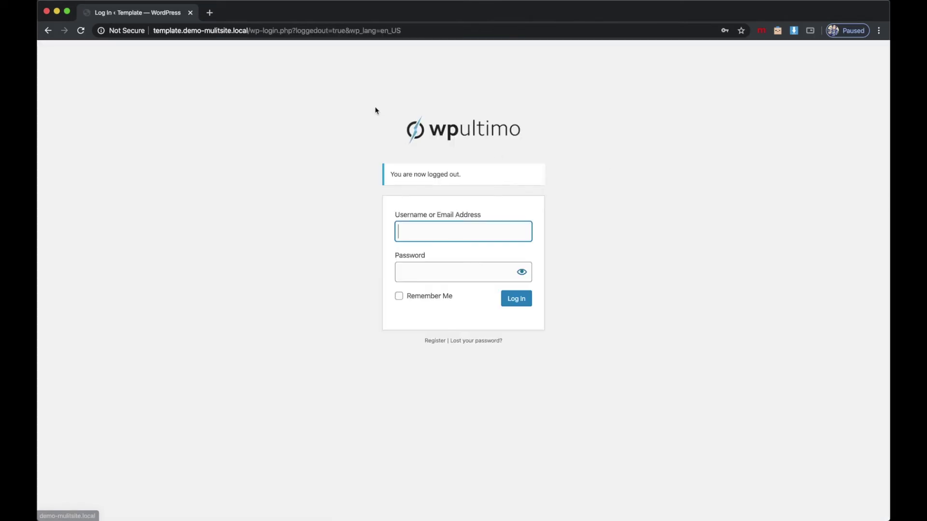
Navigate to demo-mulitsite.local/register on the main network, dropping the template subdomain.
left_click(251, 30)
left_click(251, 30)
left_click_drag(250, 31, 454, 47)
type("register")
key("Return")
left_click(233, 31)
left_click(206, 31)
left_click_drag(182, 30, 119, 31)
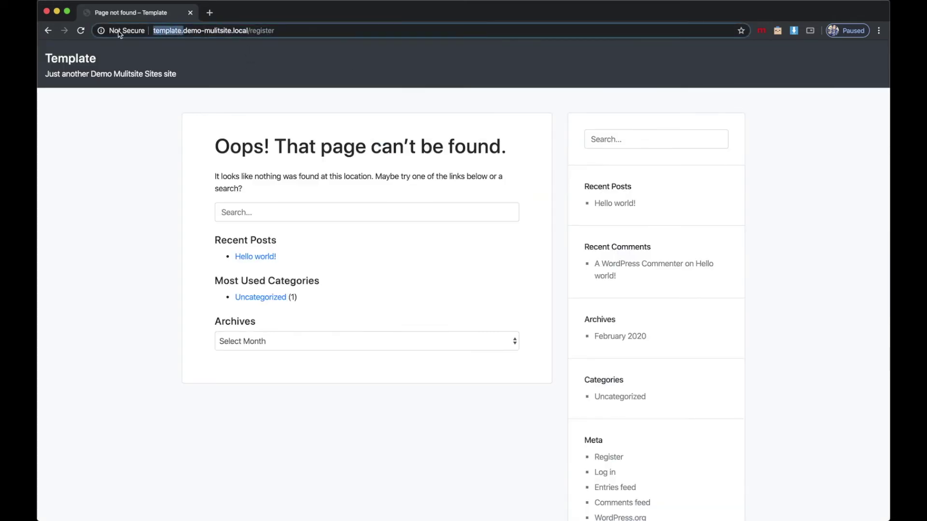
key("BackSpace")
key("Return")
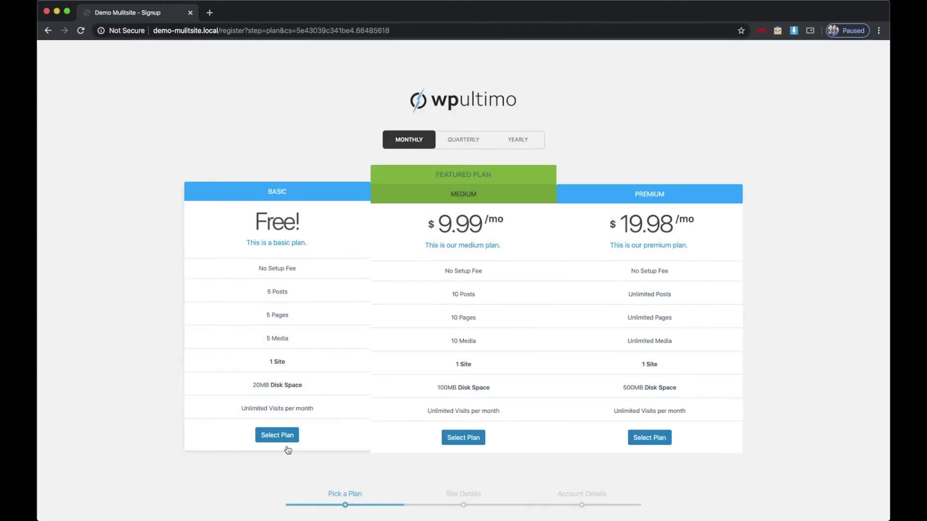
Pick the Basic plan and enter site title 'Test Site' with URL testsite.
left_click(287, 436)
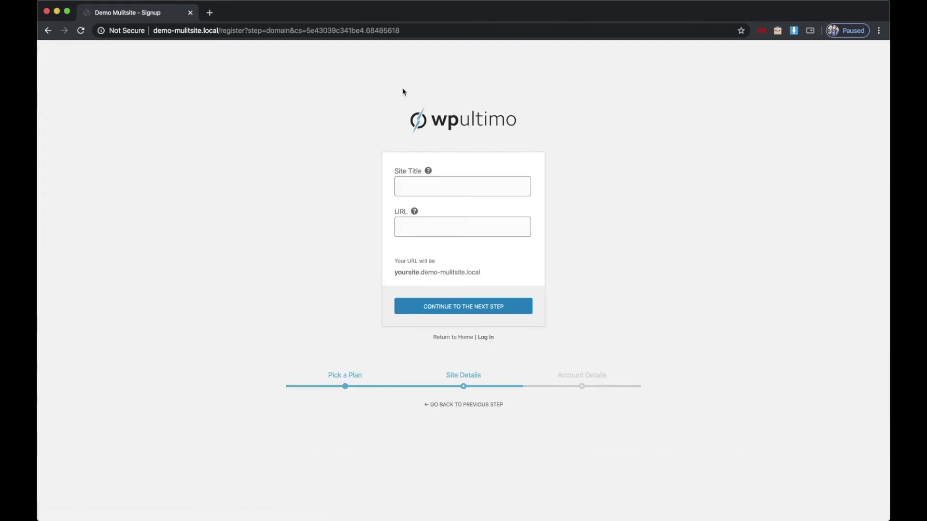
left_click(423, 185)
type("Test Site")
key("Tab")
type("testsite")
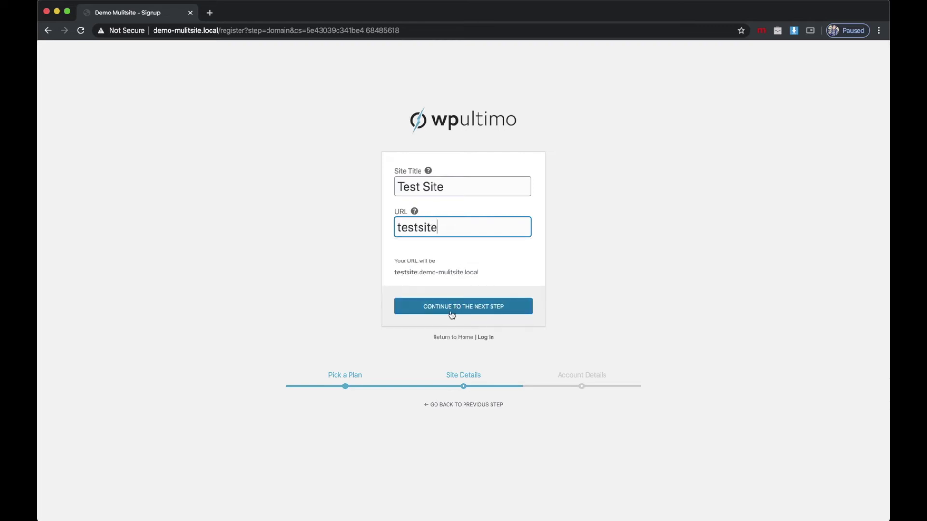
left_click(451, 309)
Fill in a username, the email address and matching passwords, then submit the details.
left_click(418, 185)
type("T")
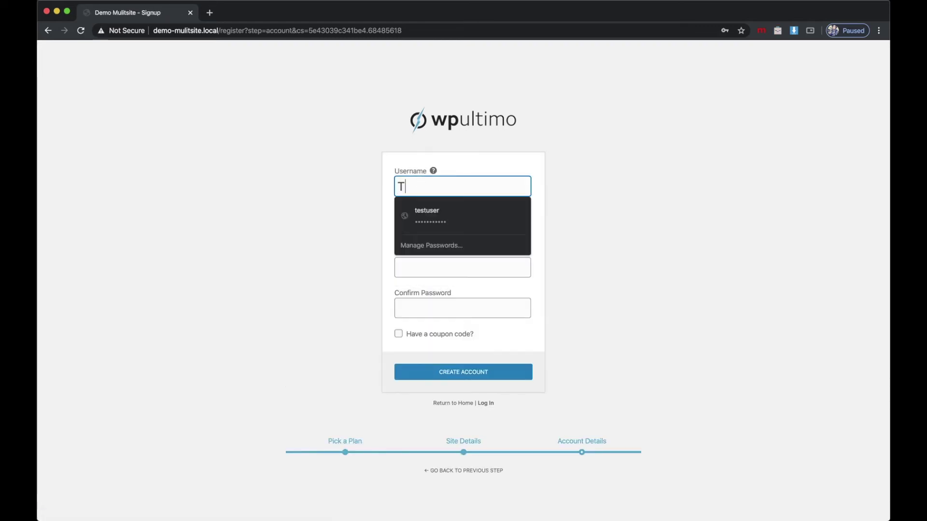
type("est User")
left_click(463, 227)
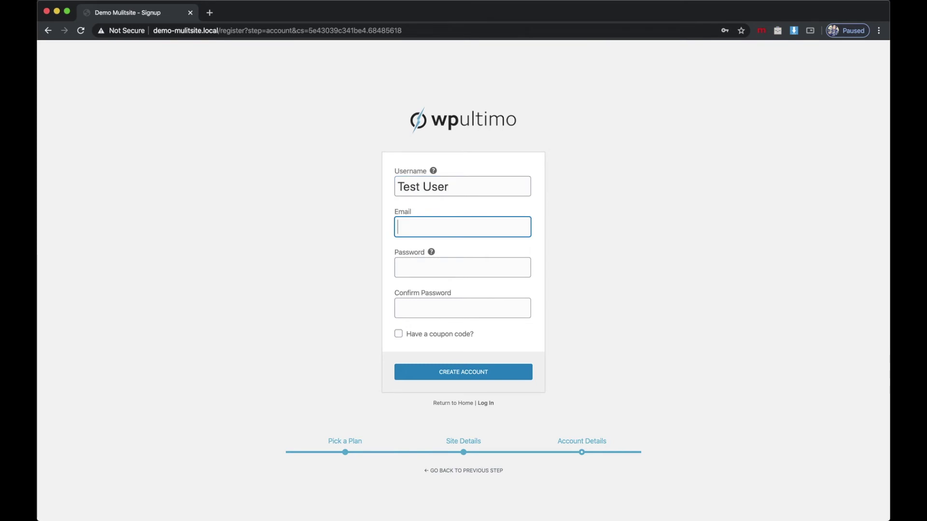
type("testuser@w")
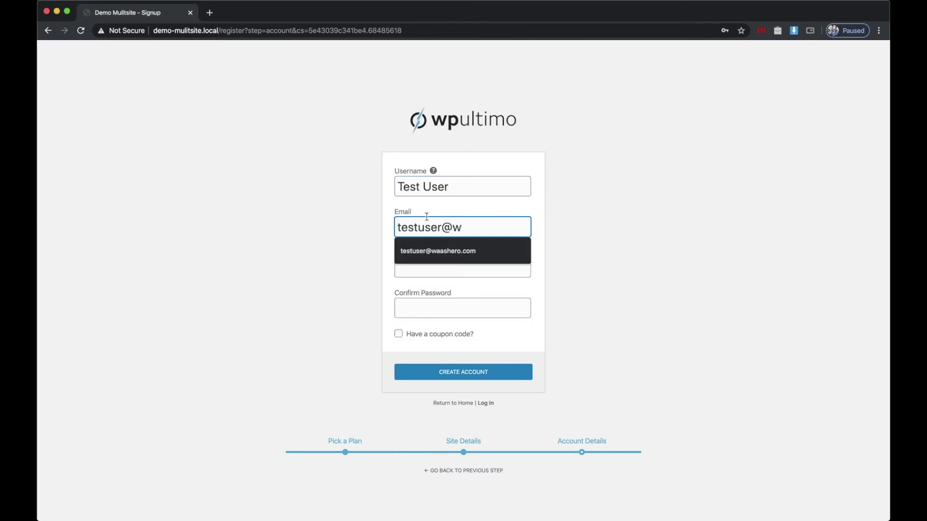
left_click(428, 254)
left_click(427, 264)
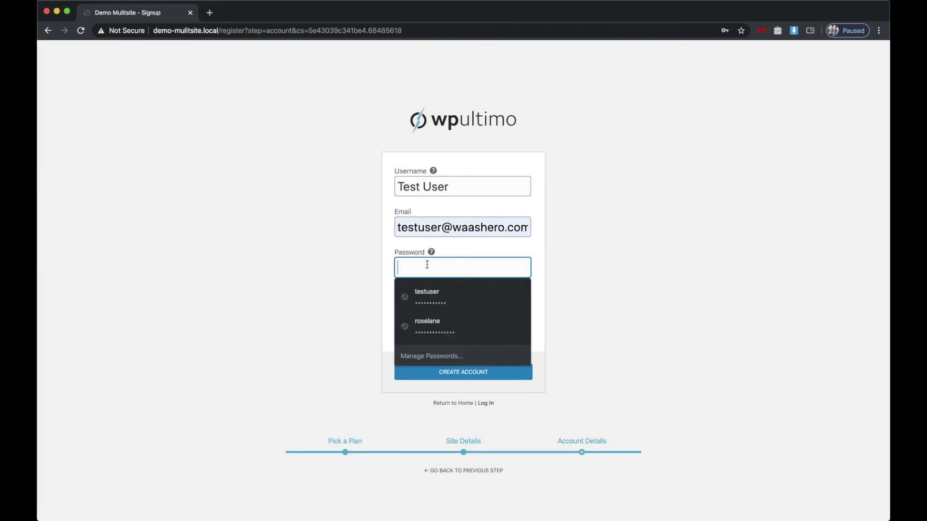
type("te")
left_click(462, 308)
type("testus")
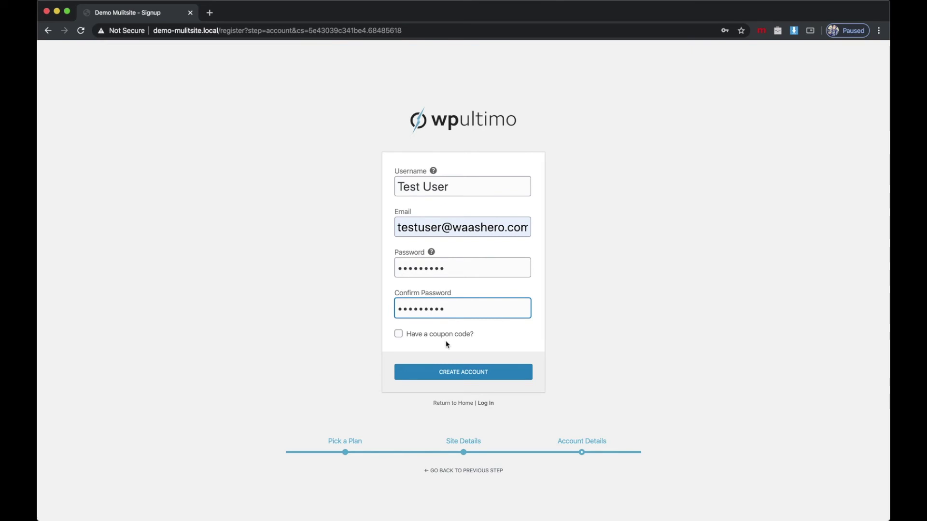
left_click(459, 378)
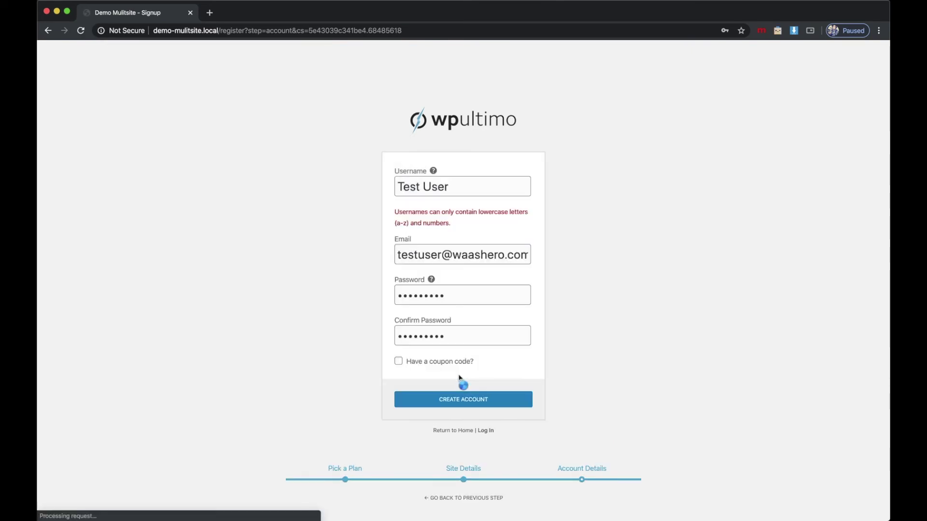
Change the username to lowercase 'testuser' and create the account.
left_click_drag(450, 187, 397, 187)
type("testuser")
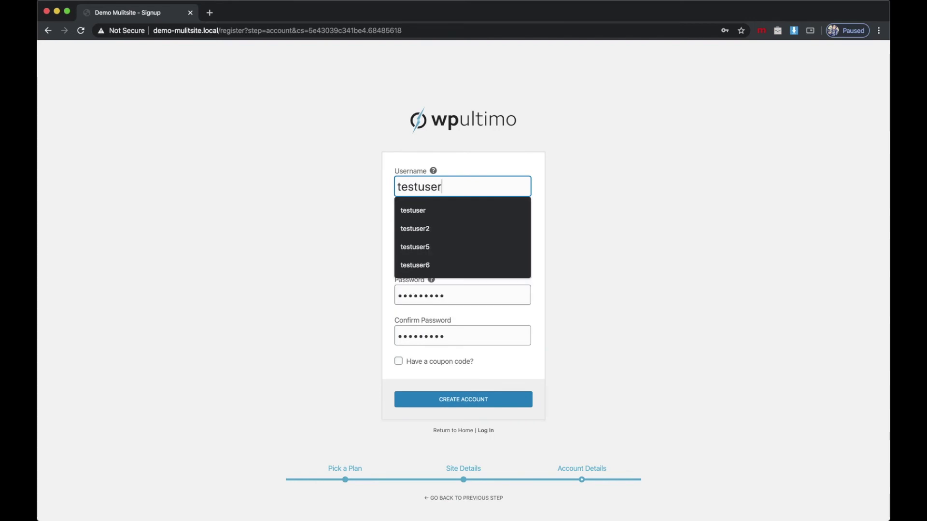
left_click(620, 220)
left_click(485, 403)
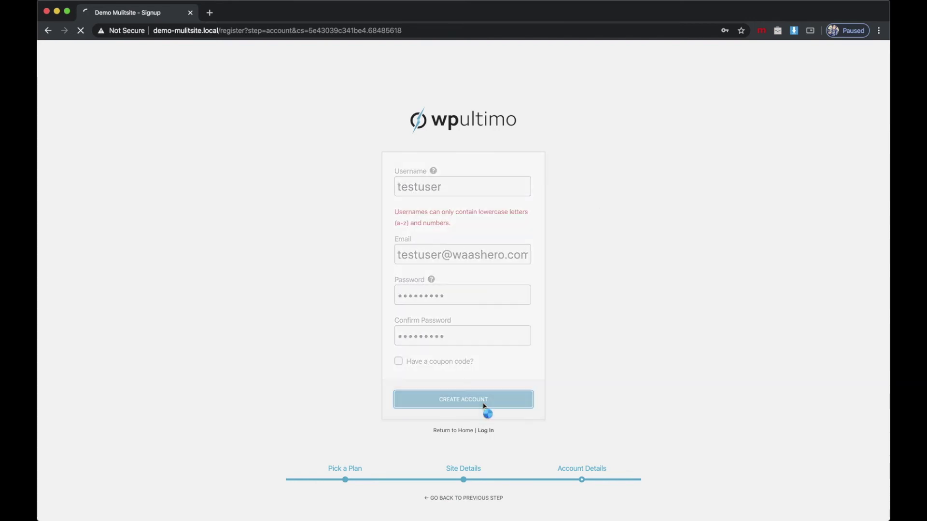
mouse_move(453, 517)
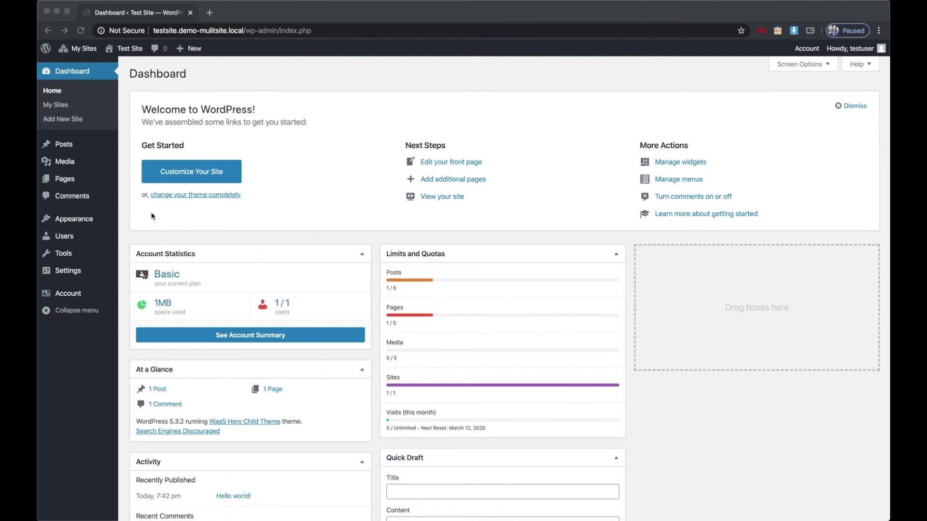
View the new Test Site's Sample Page from its Pages list.
left_click(71, 185)
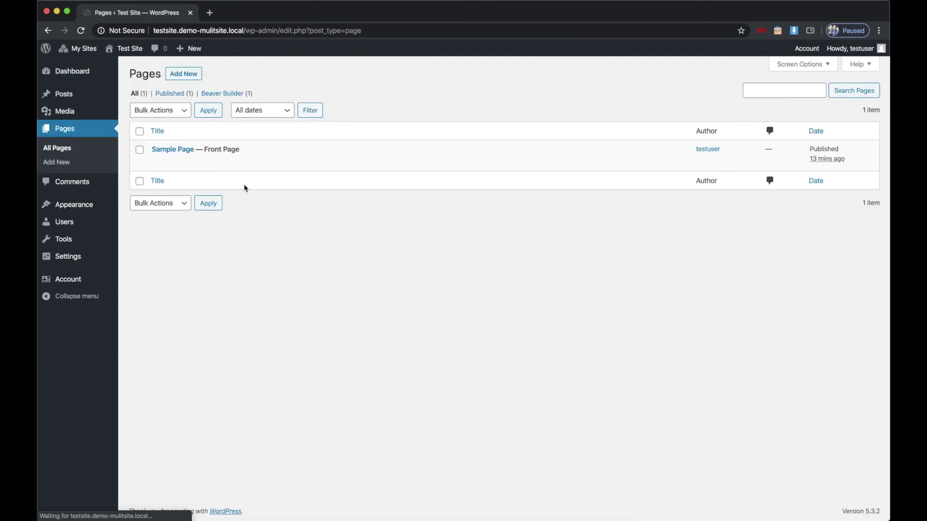
left_click(234, 163)
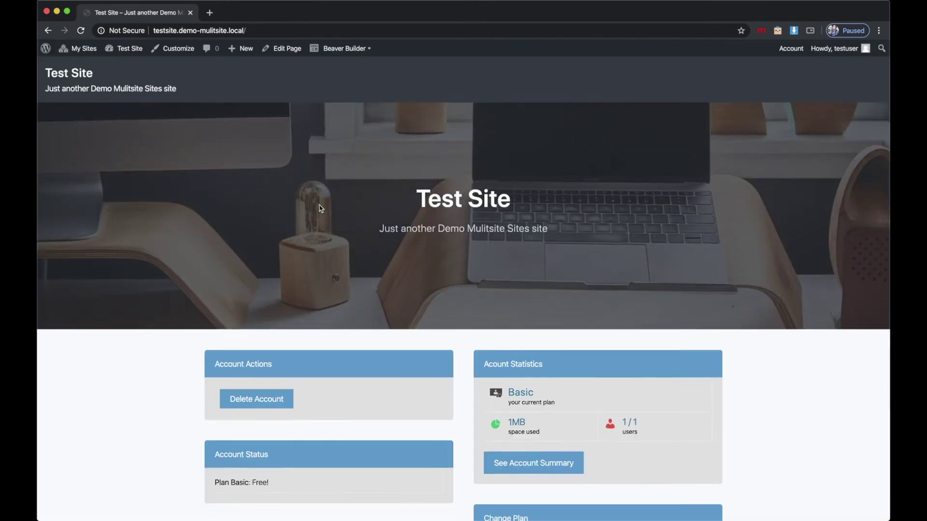